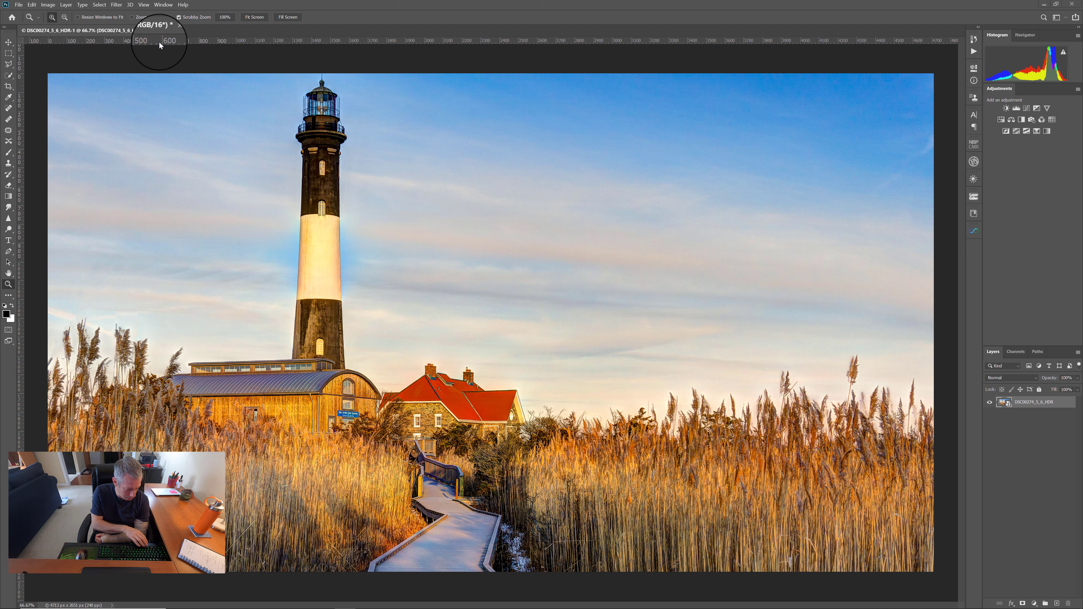
# Duplicate the lighthouse photo layer and convert the image to 8 bits per channel
pyautogui.hotkey('ctrl', 'j')
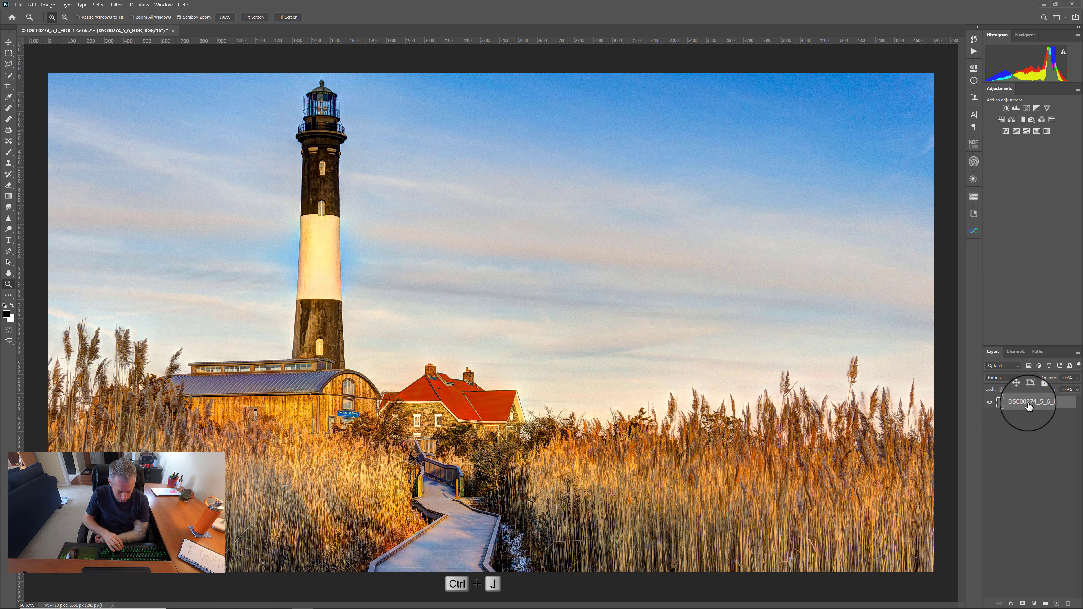
pyautogui.hotkey('ctrl', 'j')
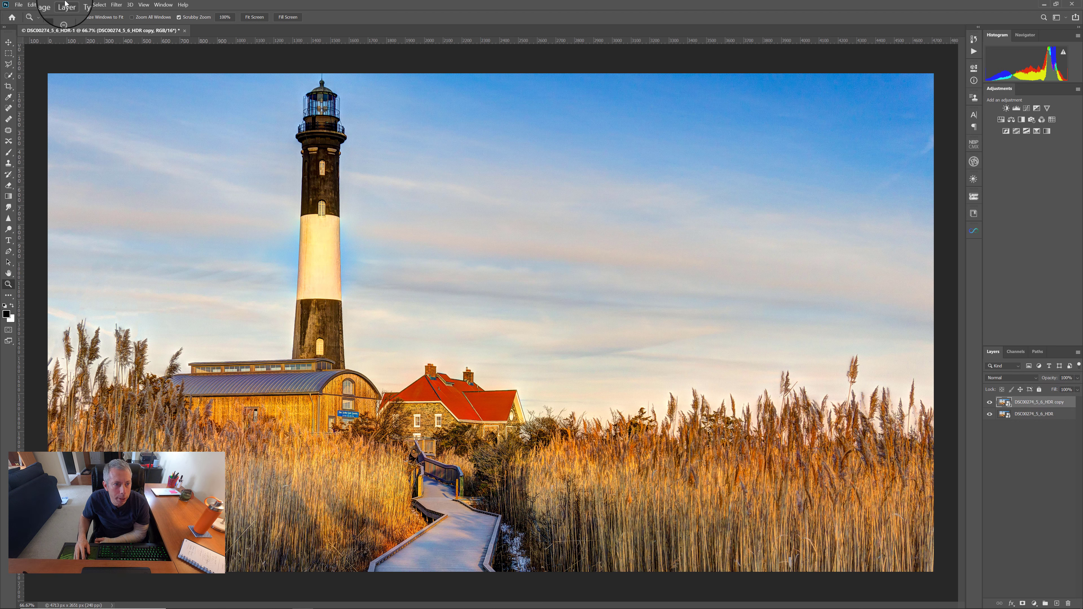
pyautogui.click(48, 5)
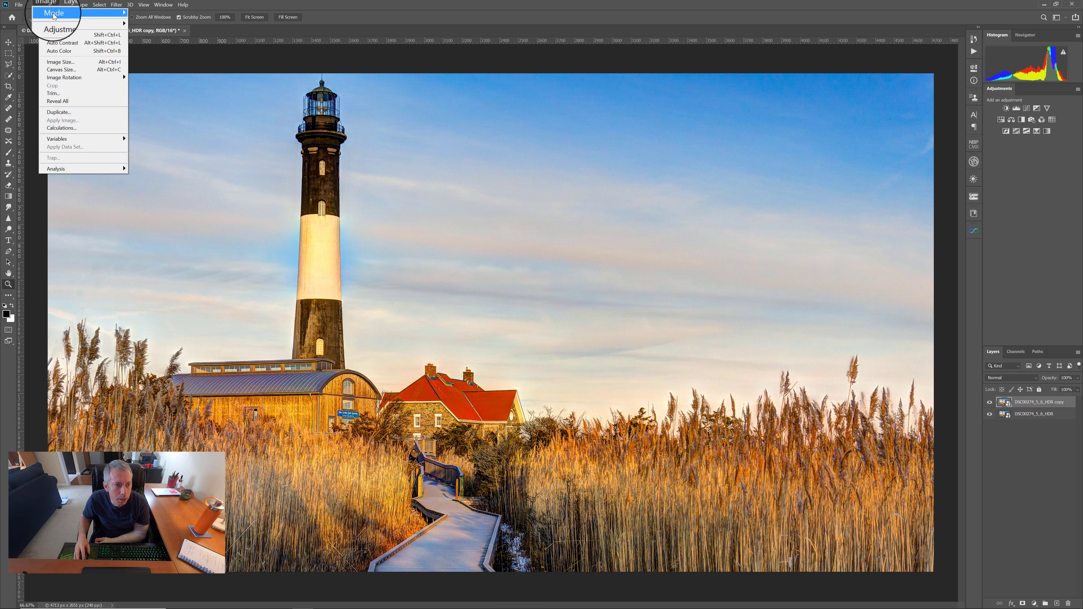
pyautogui.moveTo(54, 14)
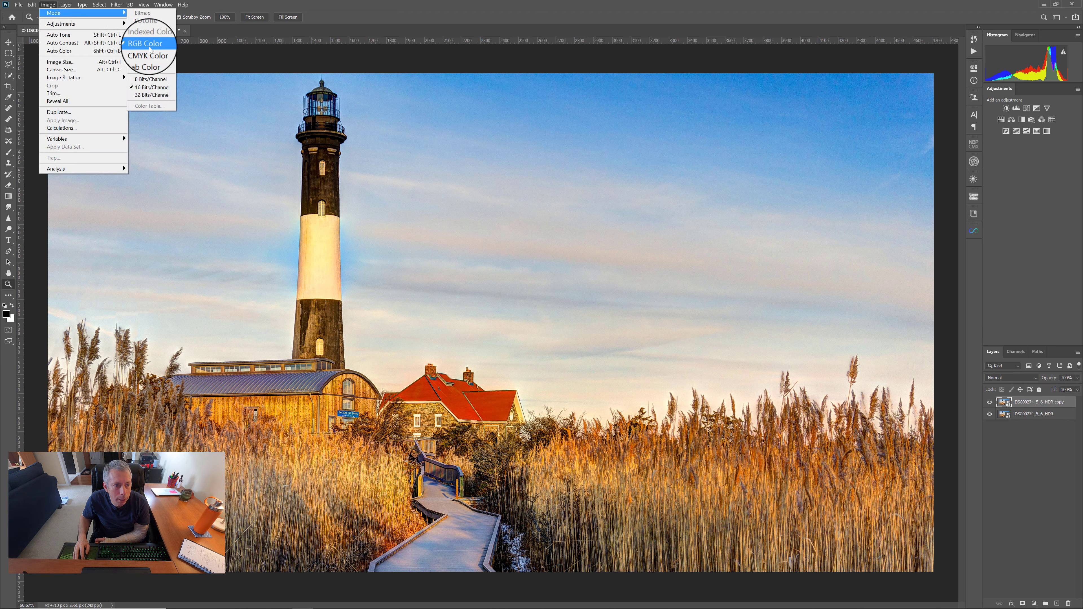
pyautogui.click(157, 80)
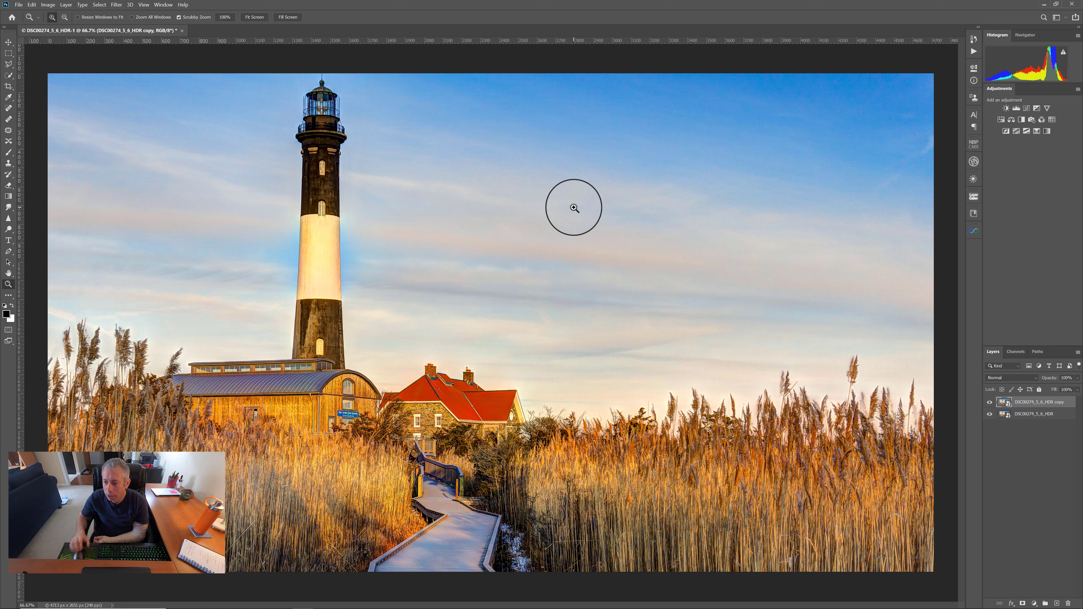
# Convert the duplicated lighthouse layer to a Smart Object
pyautogui.rightClick(1007, 404)
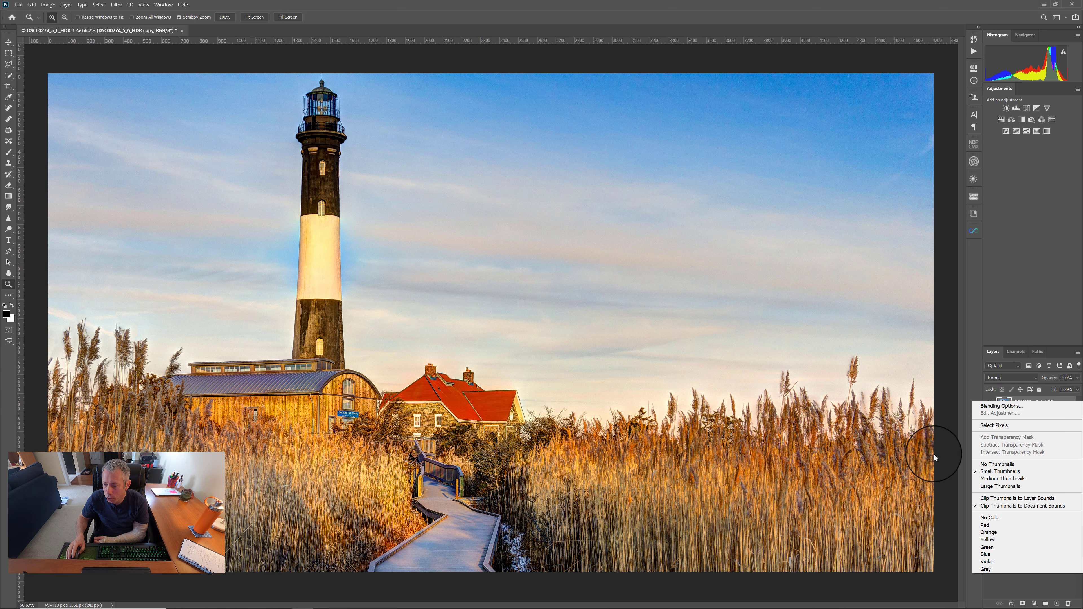
pyautogui.click(1033, 591)
pyautogui.rightClick(1040, 404)
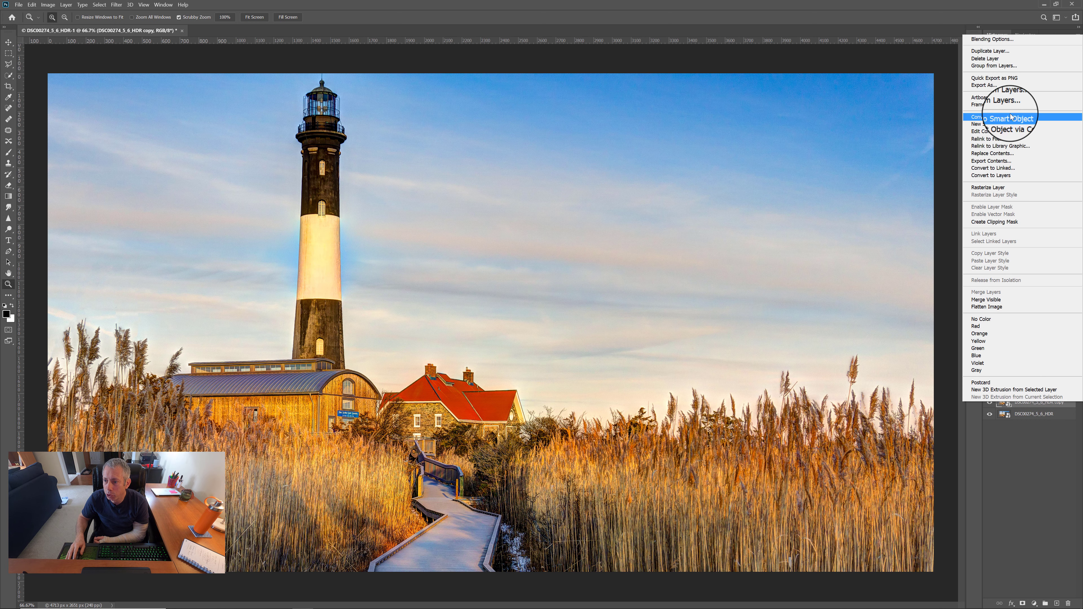
pyautogui.click(1008, 123)
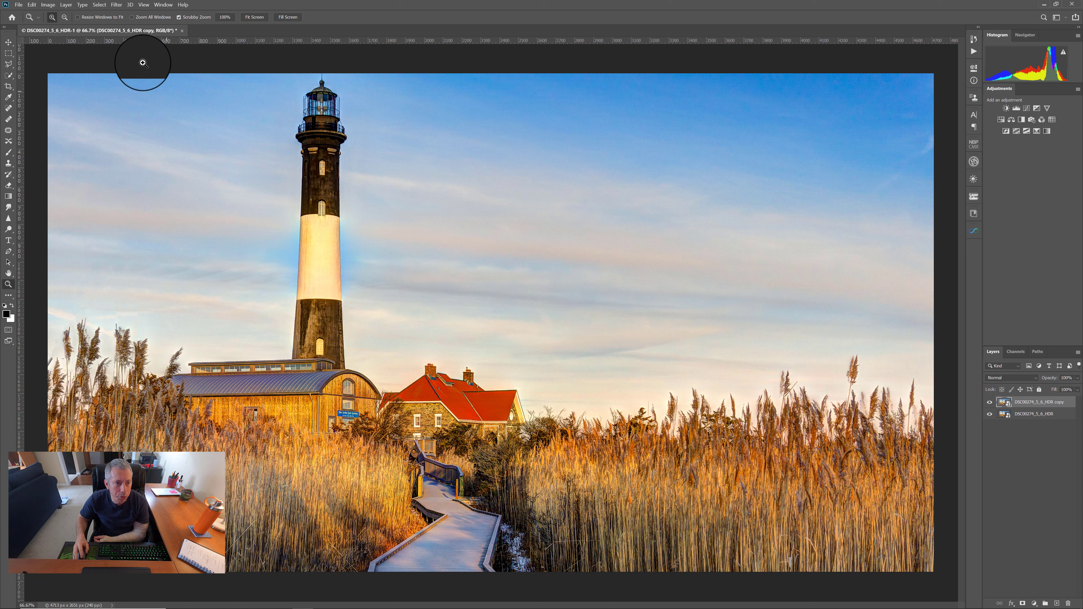
# Open the Filter Gallery on the copied layer and delete the Cutout, Watercolor and Angled Strokes effects, keeping only Dry Brush
pyautogui.click(116, 5)
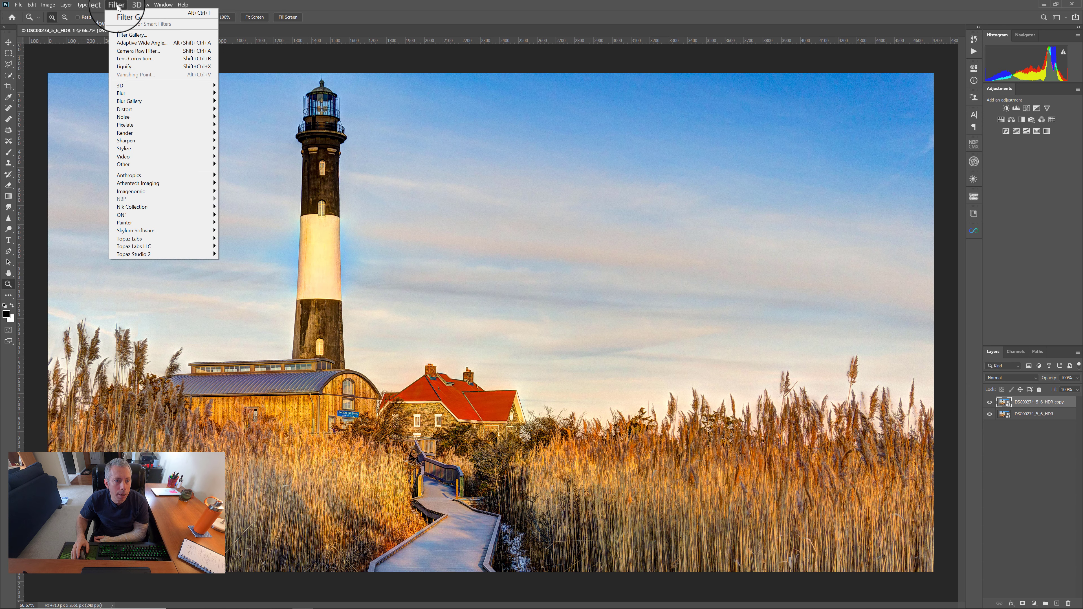
pyautogui.click(161, 37)
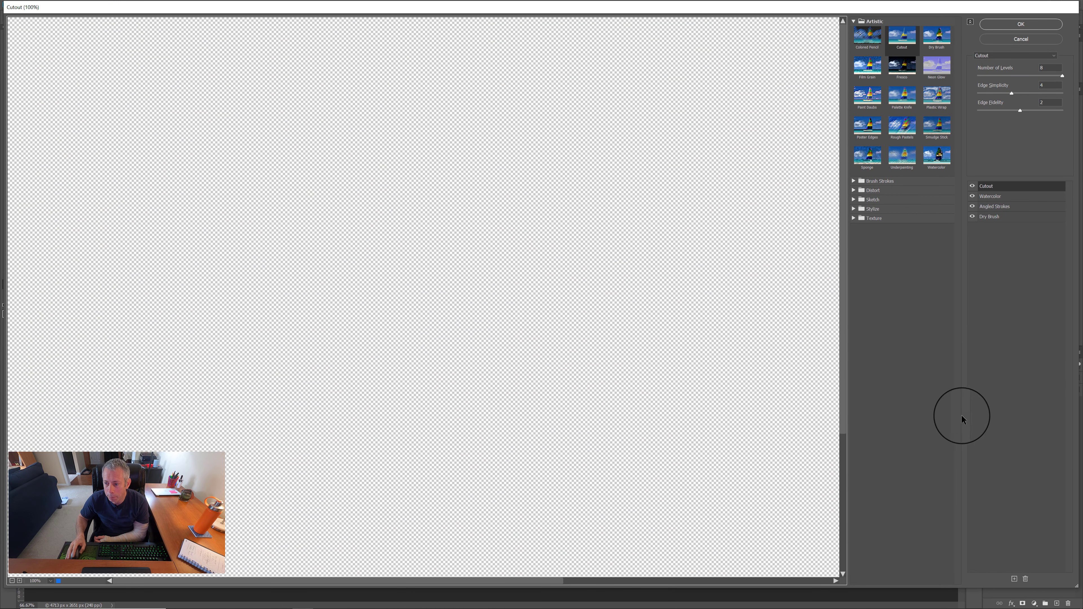
pyautogui.click(1026, 581)
pyautogui.click(1026, 581)
pyautogui.click(1026, 580)
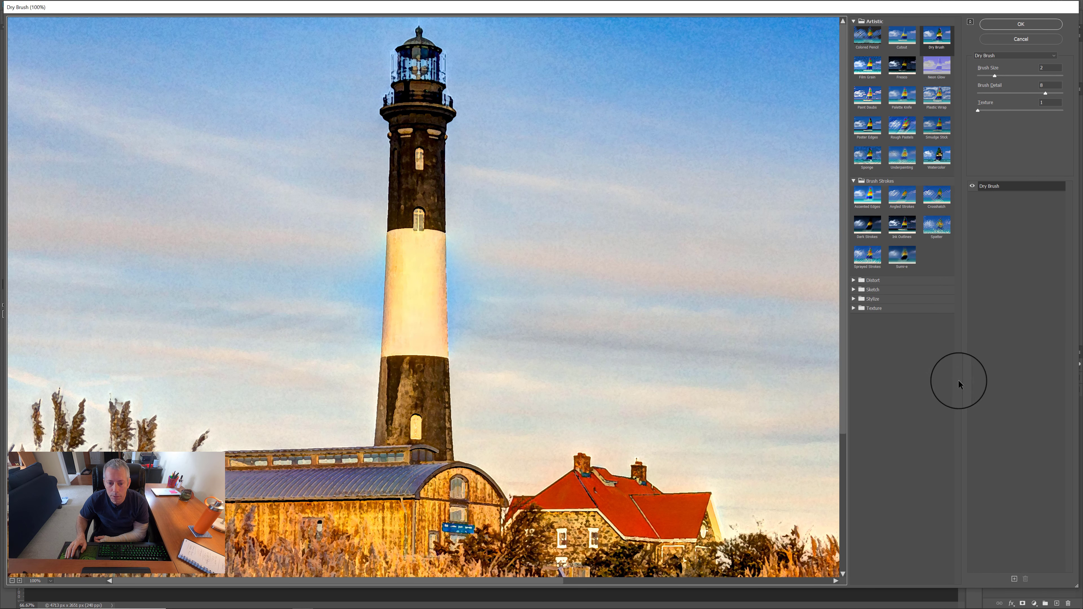
# Add an Angled Strokes effect above Dry Brush and set its stroke length to 34
pyautogui.rightClick(328, 142)
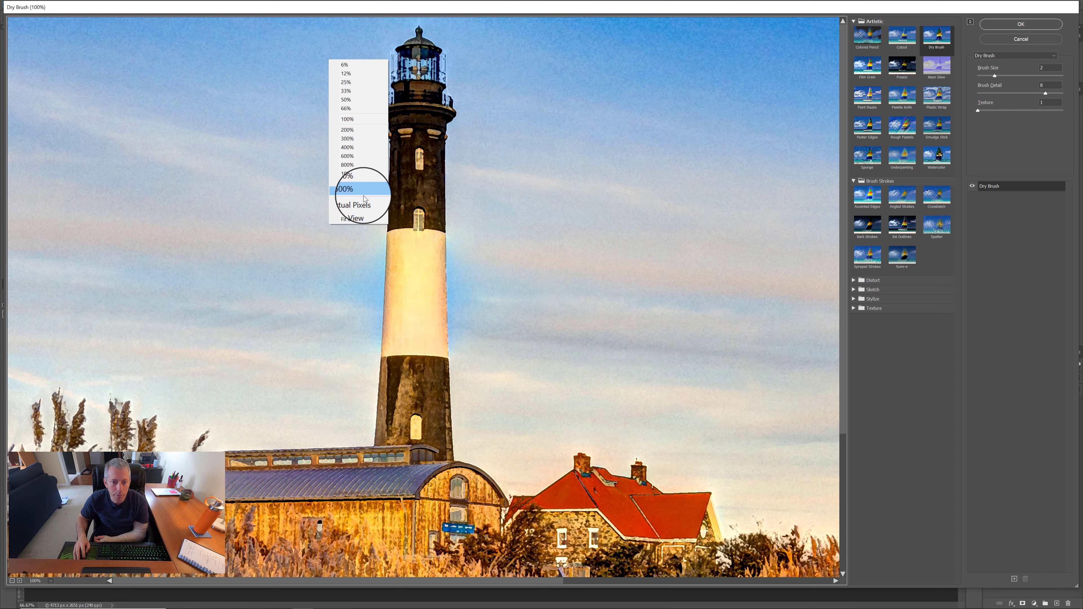
pyautogui.click(366, 211)
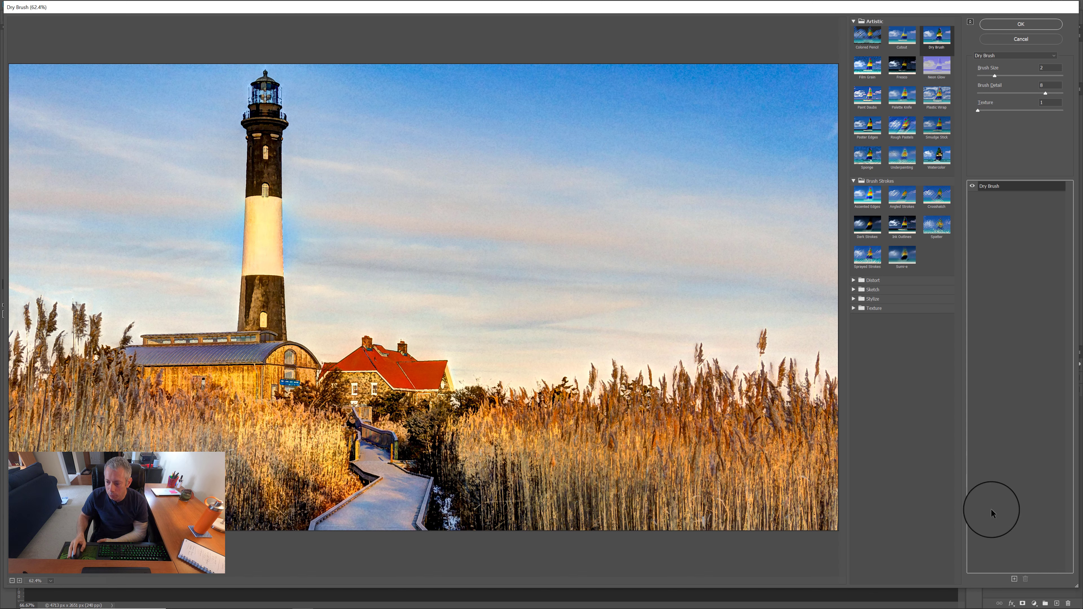
pyautogui.click(1015, 579)
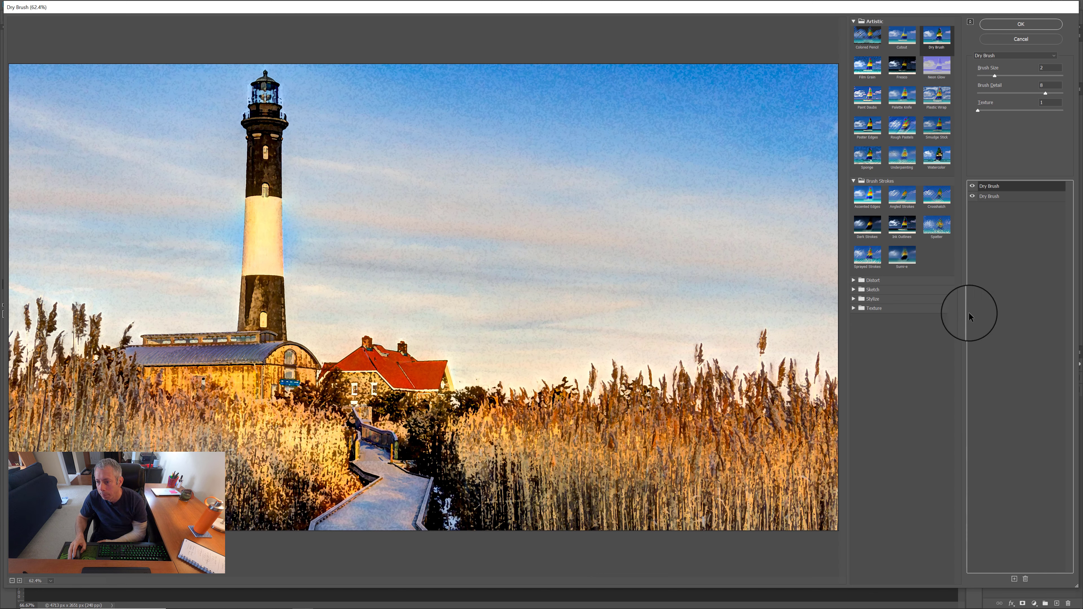
pyautogui.click(906, 196)
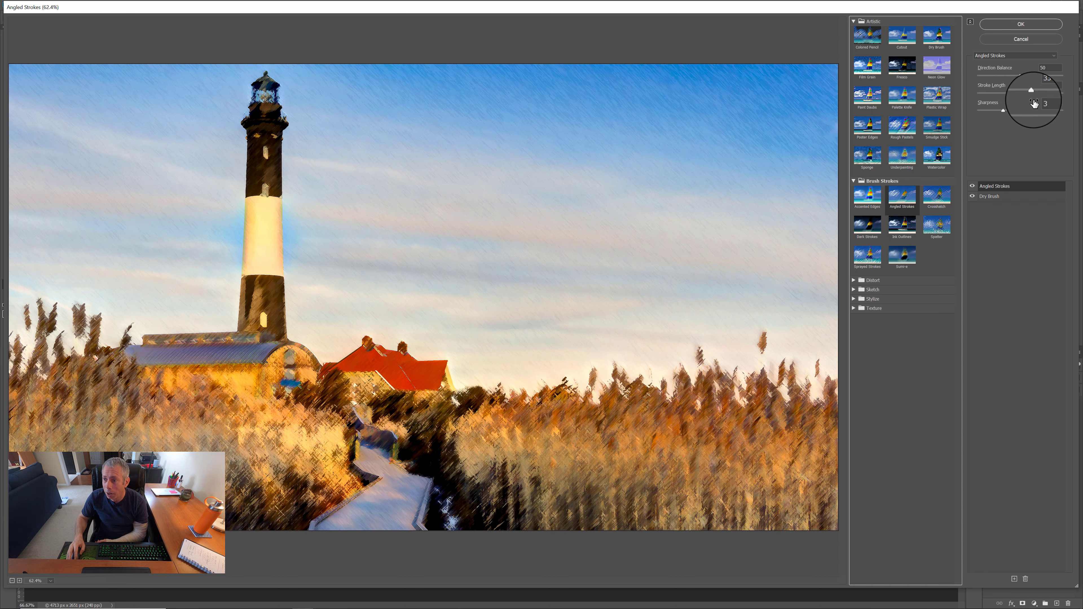
pyautogui.moveTo(1033, 93); pyautogui.dragTo(986, 91)
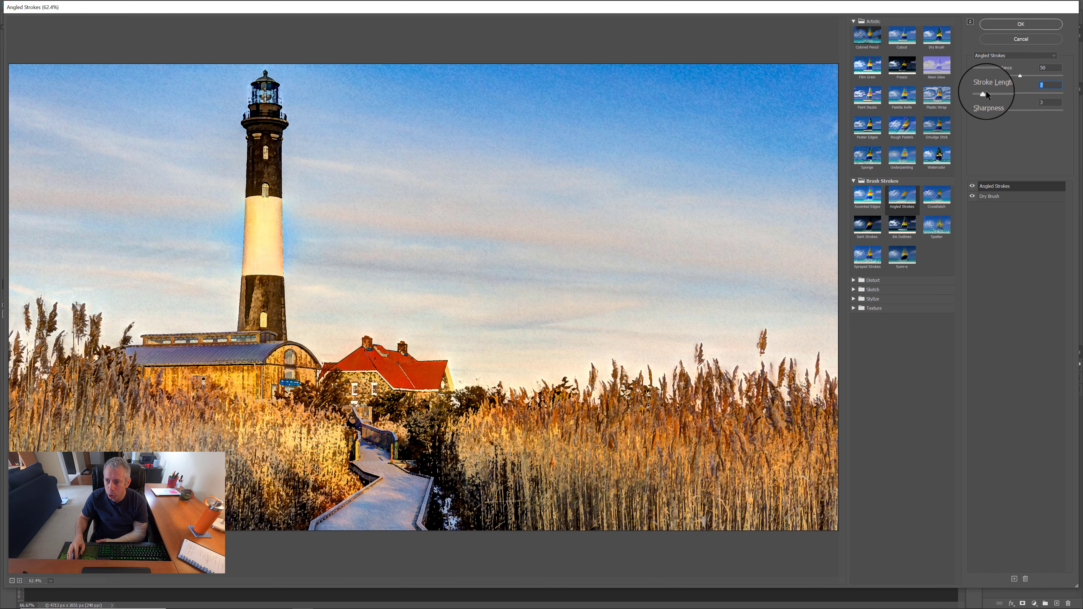
pyautogui.moveTo(986, 91); pyautogui.dragTo(1024, 93)
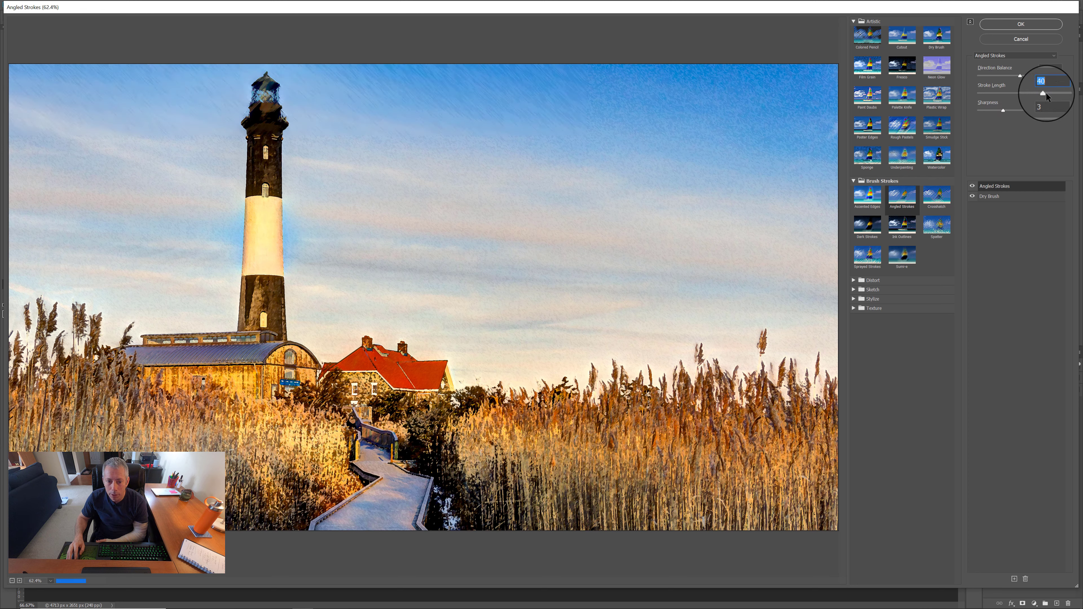
pyautogui.click(1031, 93)
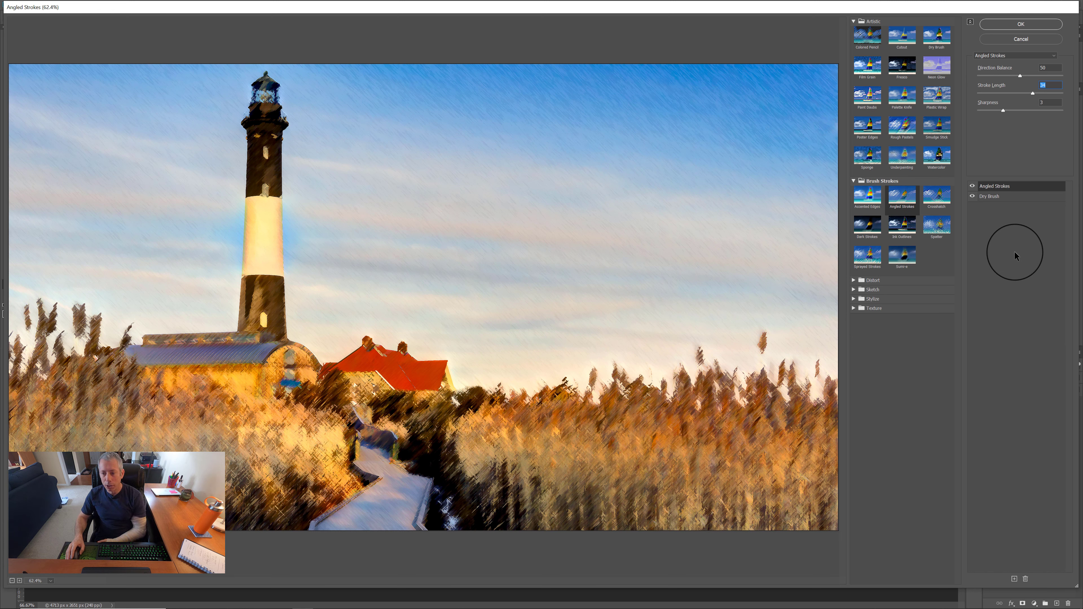
# Add a Watercolor effect above Angled Strokes and set its shadow intensity to 0
pyautogui.click(1014, 580)
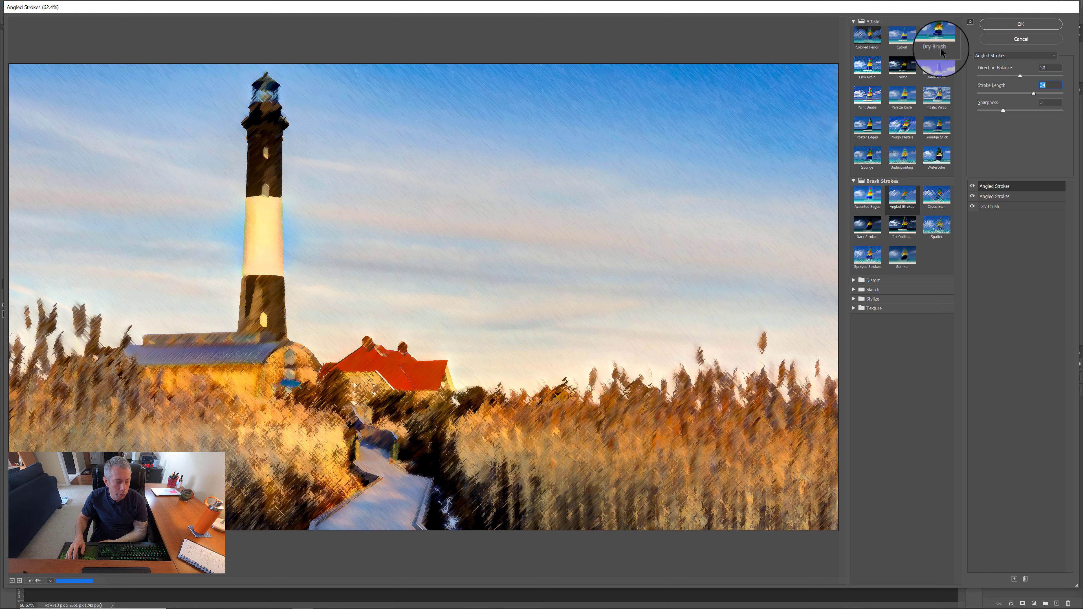
pyautogui.click(938, 156)
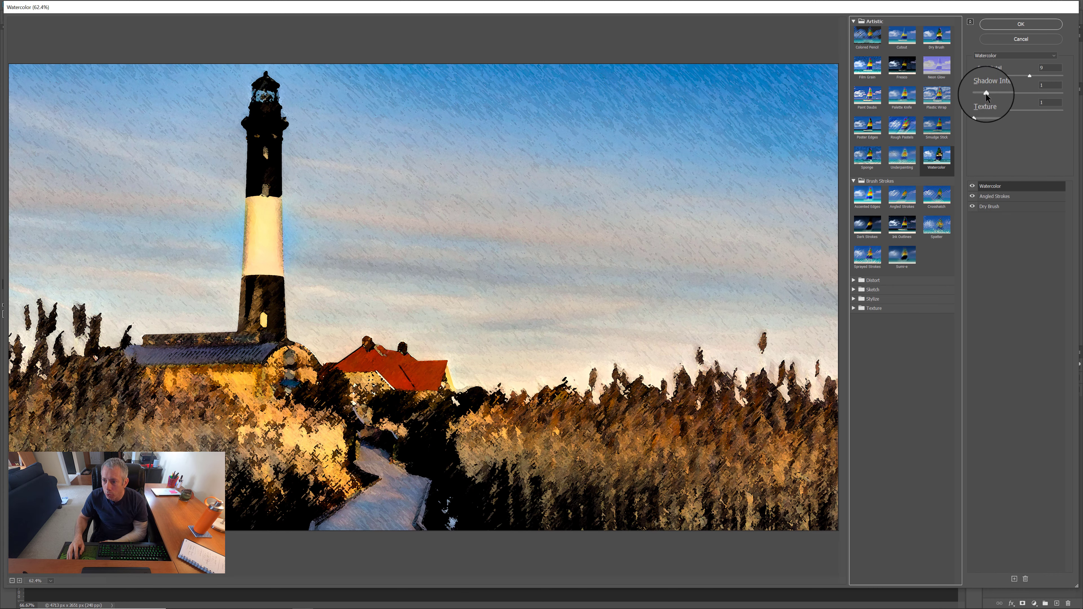
pyautogui.moveTo(986, 93); pyautogui.dragTo(975, 94)
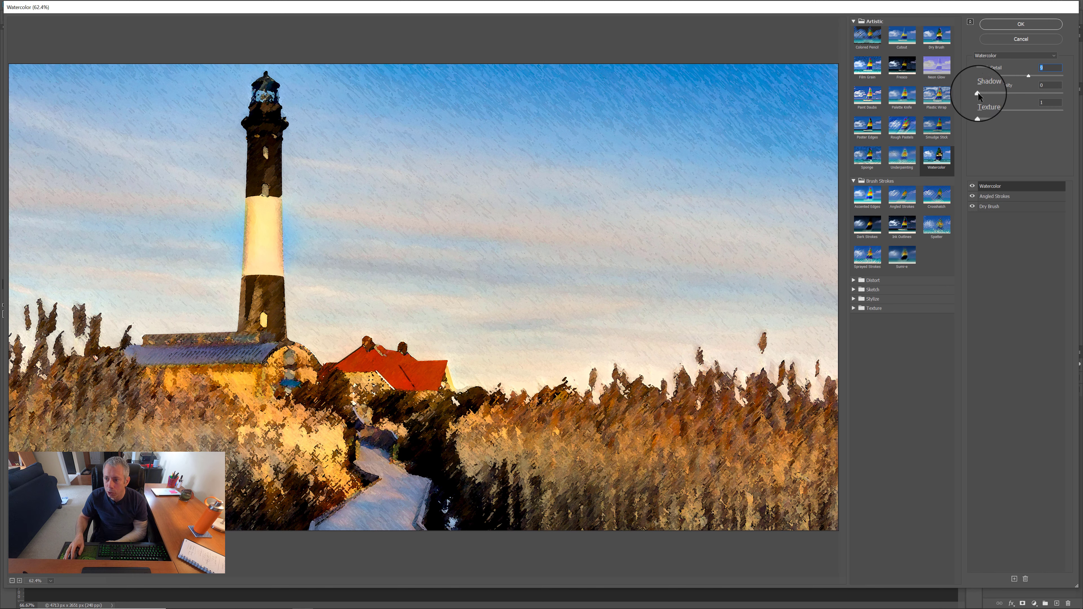
pyautogui.moveTo(977, 94)
pyautogui.mouseDown()
pyautogui.moveTo(1062, 93)
pyautogui.moveTo(979, 95)
pyautogui.mouseUp()
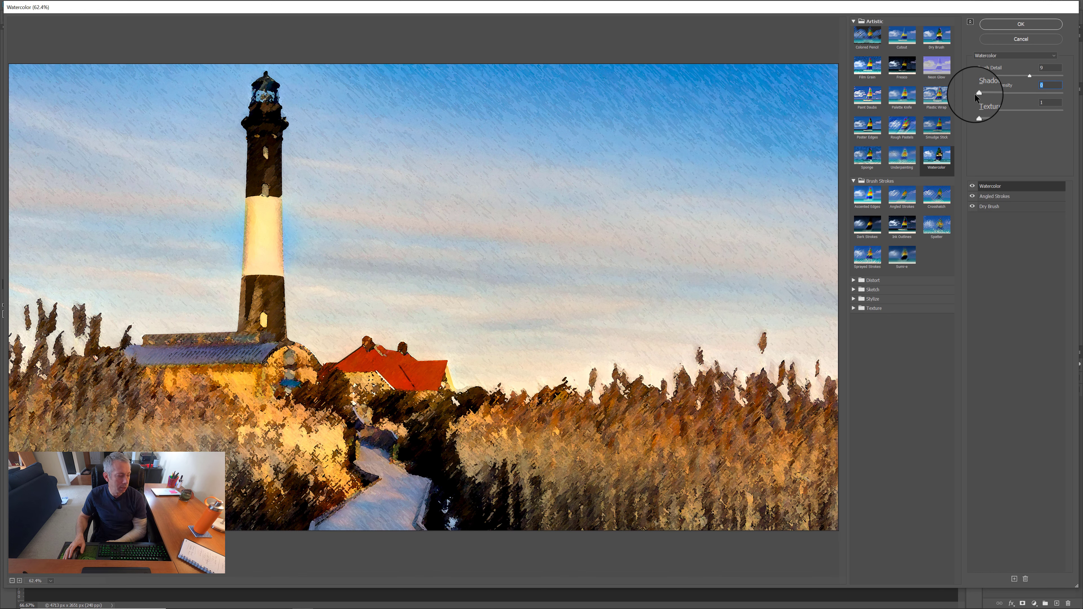
# Add a Sponge effect above Watercolor with brush size 8, definition 2 and smoothness 12
pyautogui.click(1014, 583)
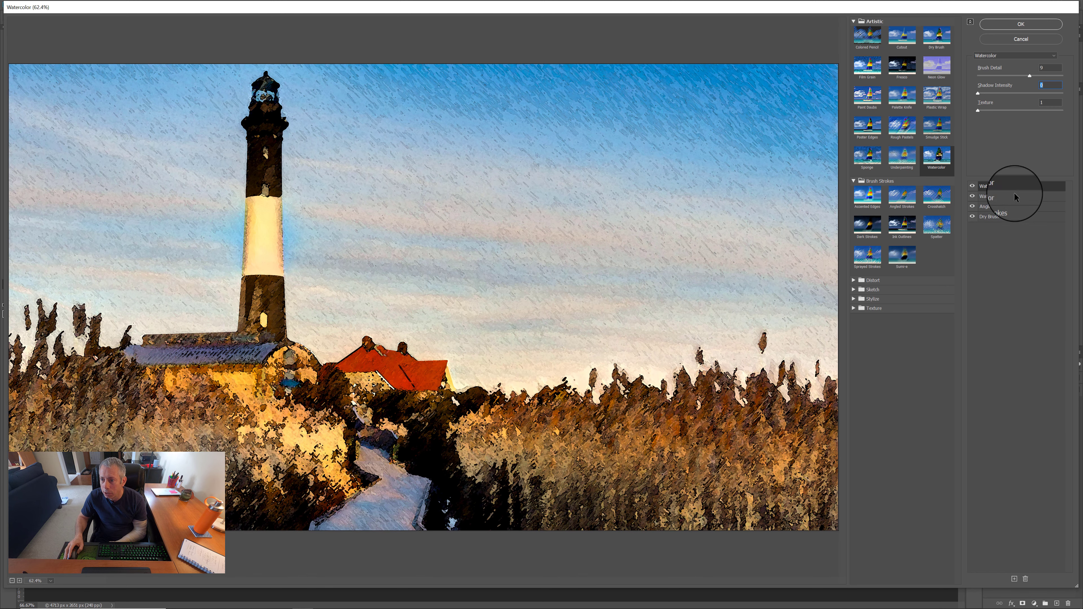
pyautogui.click(870, 159)
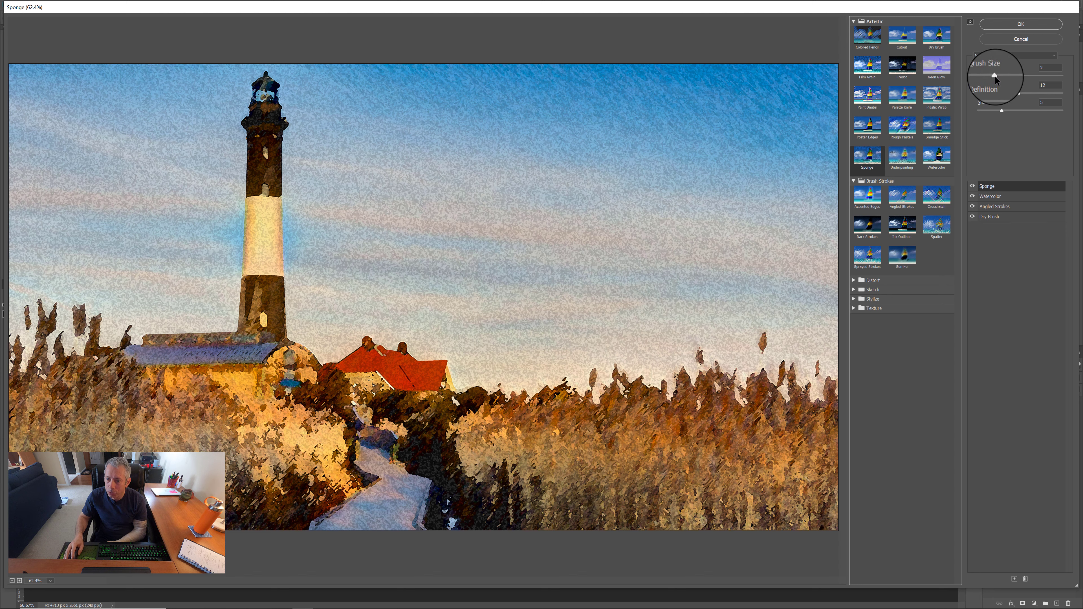
pyautogui.moveTo(996, 77); pyautogui.dragTo(1030, 76)
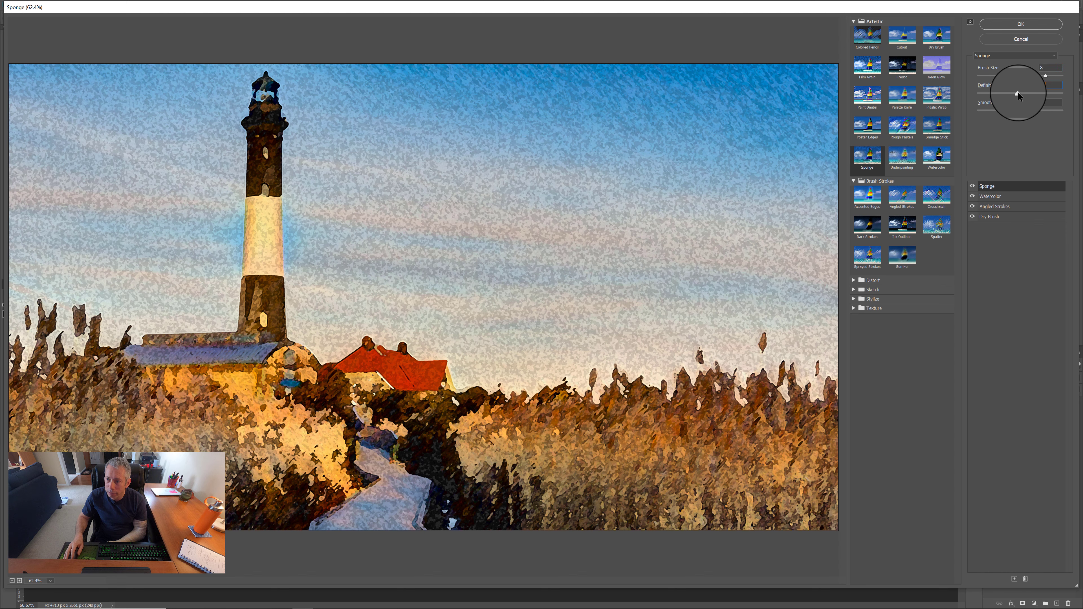
pyautogui.moveTo(1018, 94); pyautogui.dragTo(986, 93)
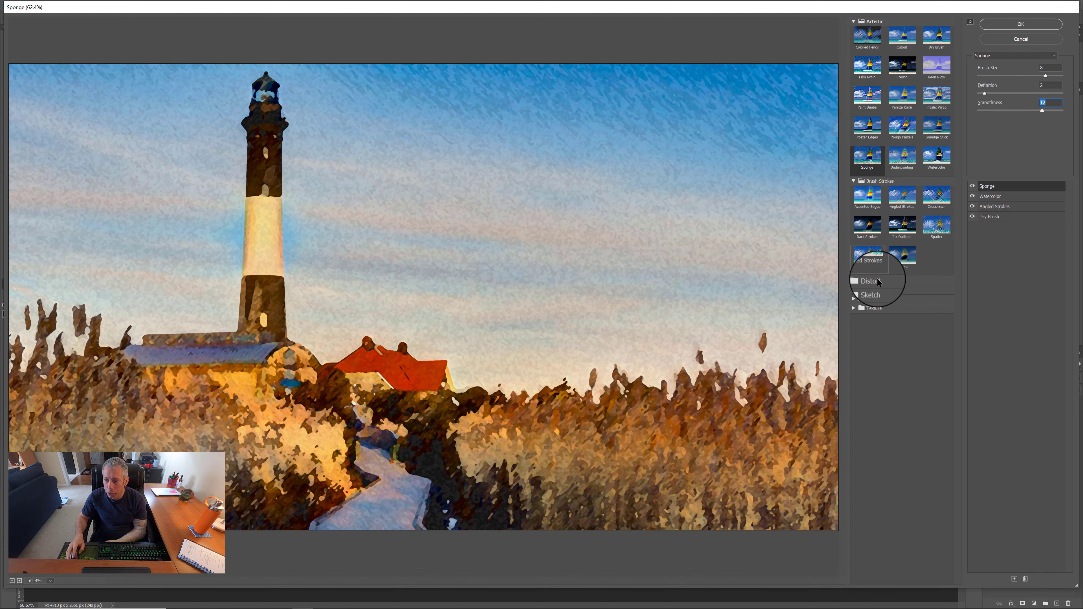
# Try a Stained Glass texture effect above Sponge with cell size 26 and border thickness 6, and delete that effect
pyautogui.click(851, 279)
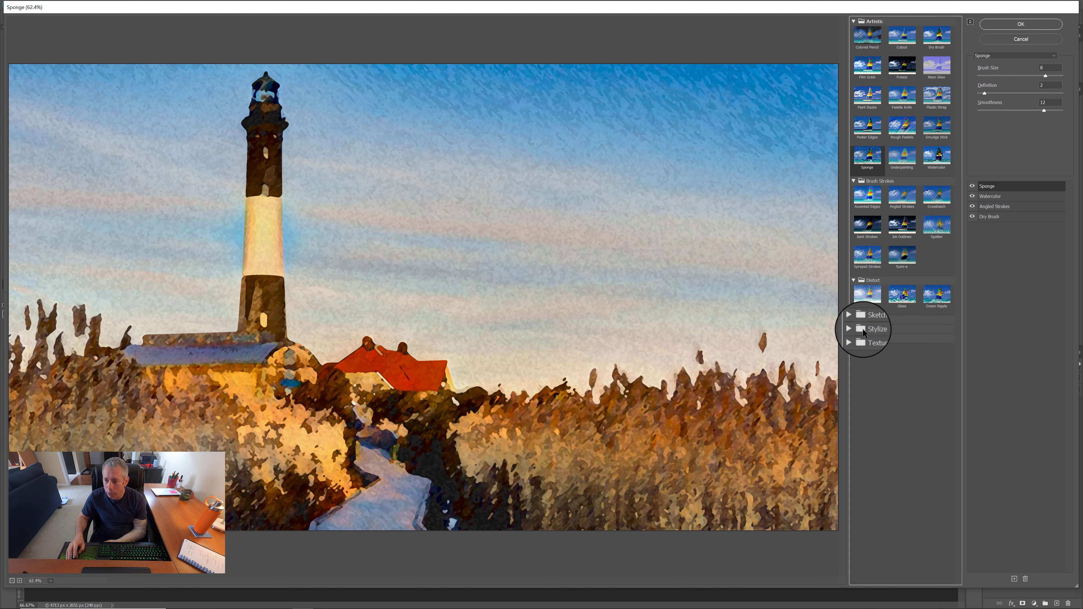
pyautogui.click(854, 320)
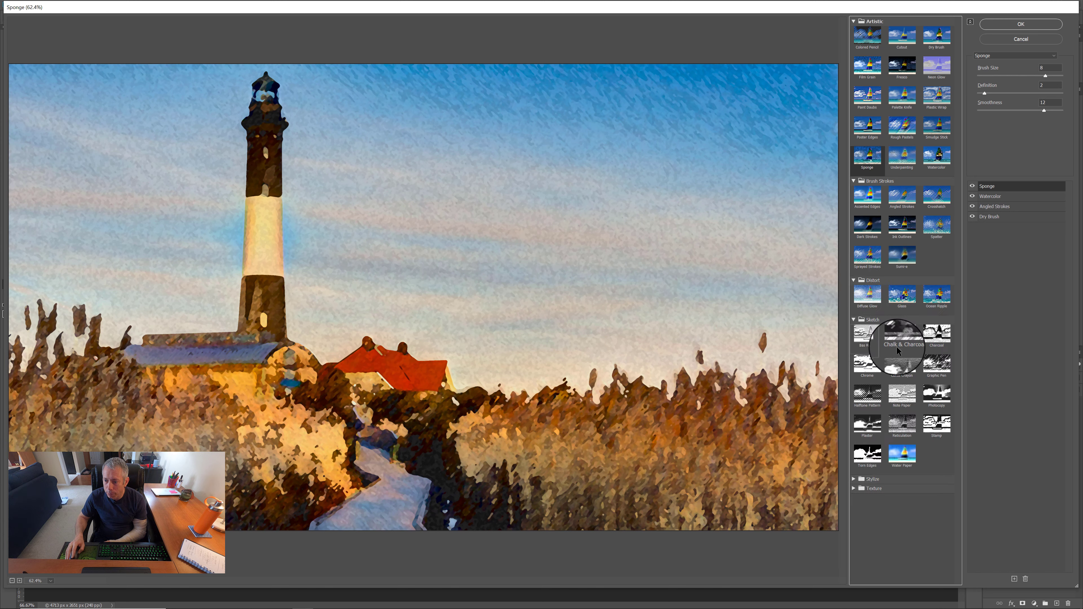
pyautogui.click(854, 478)
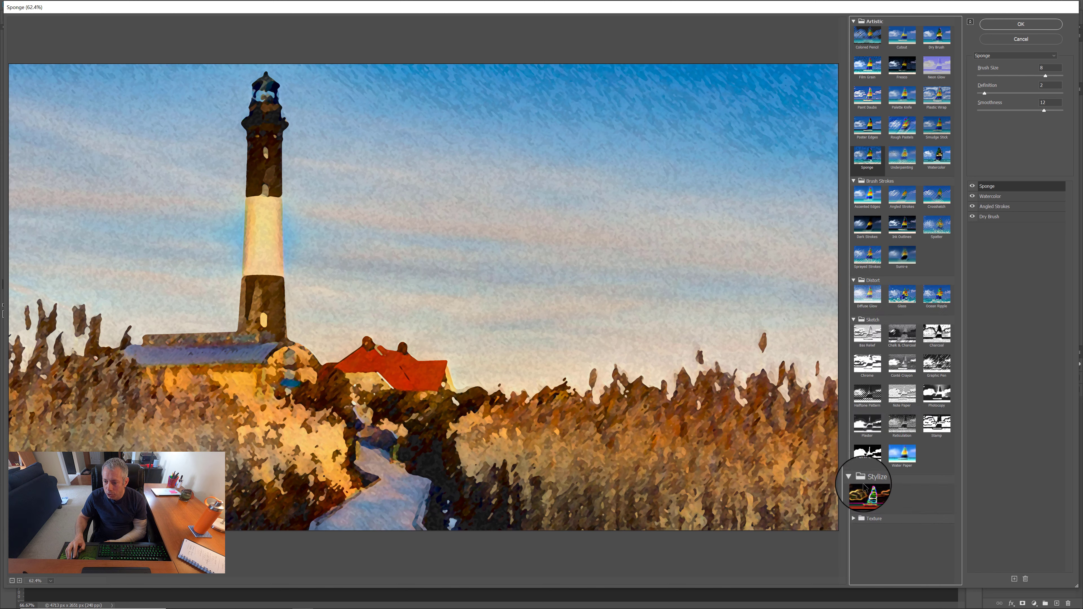
pyautogui.click(855, 519)
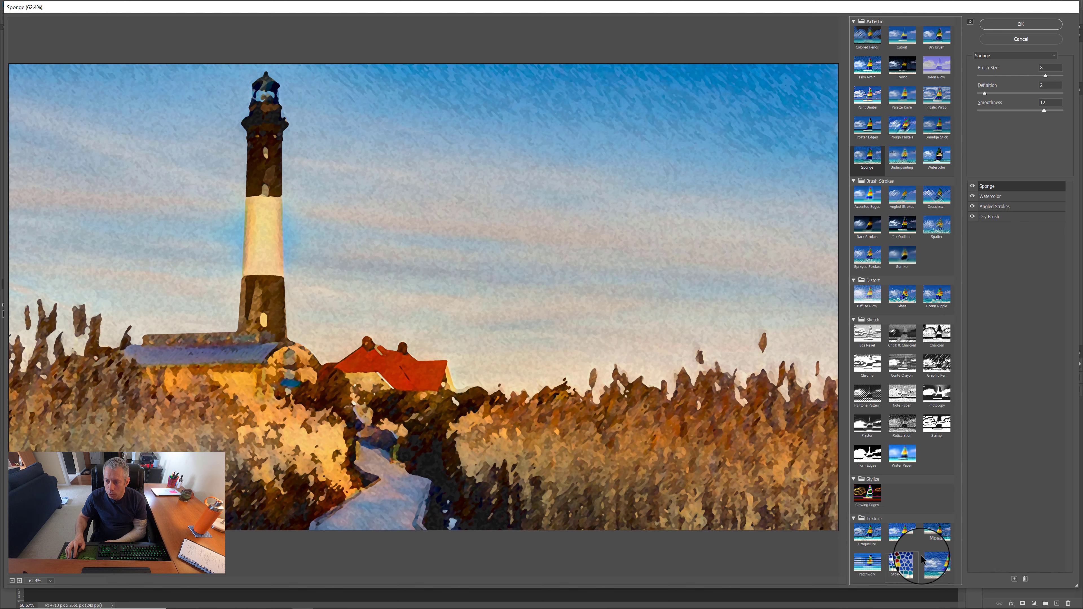
pyautogui.click(1014, 579)
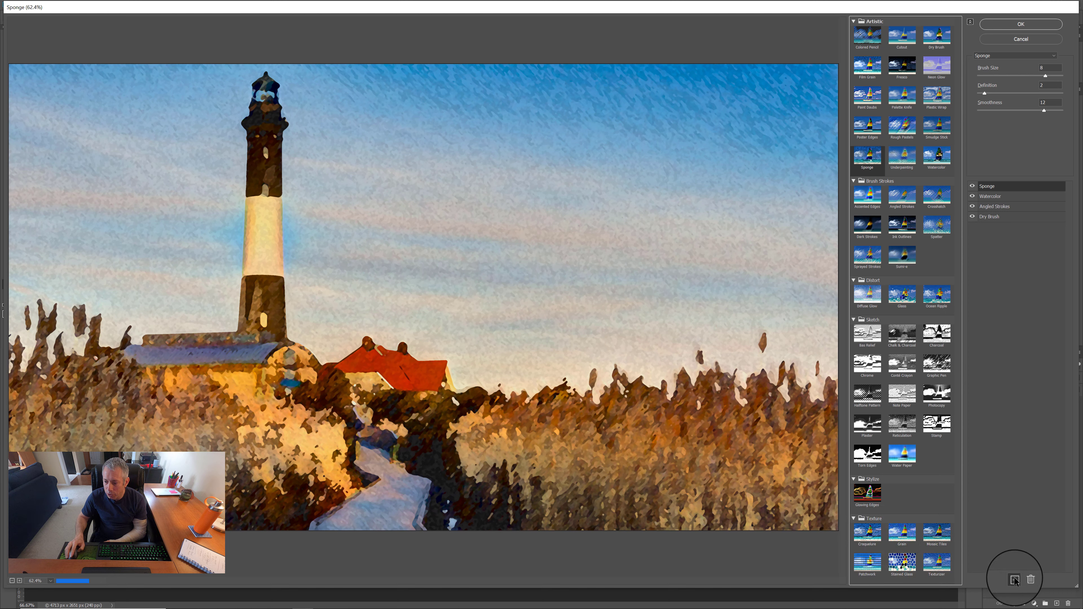
pyautogui.click(903, 566)
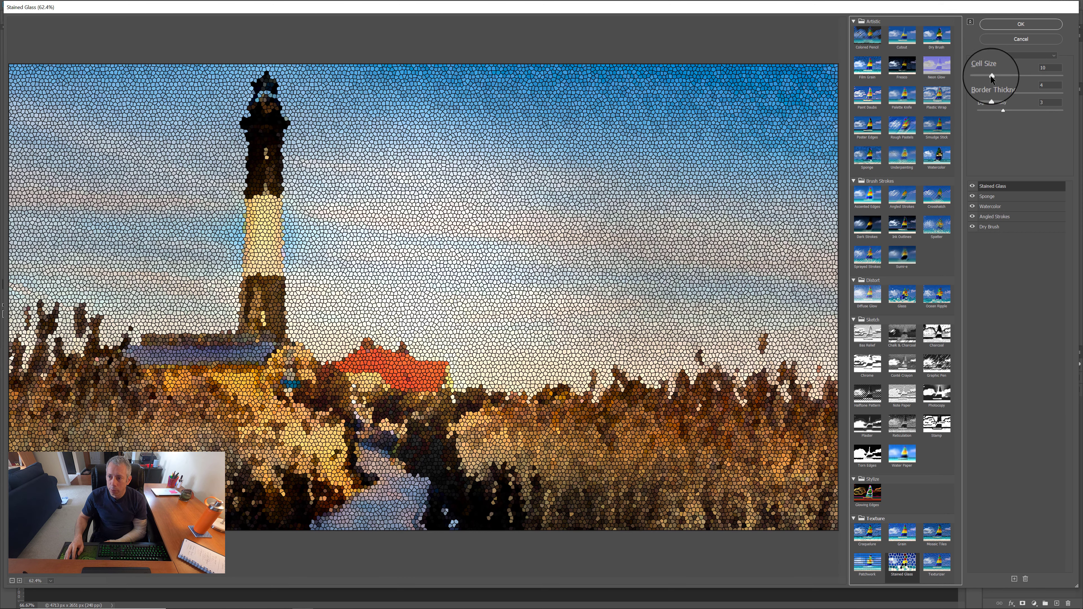
pyautogui.moveTo(992, 76); pyautogui.dragTo(1020, 76)
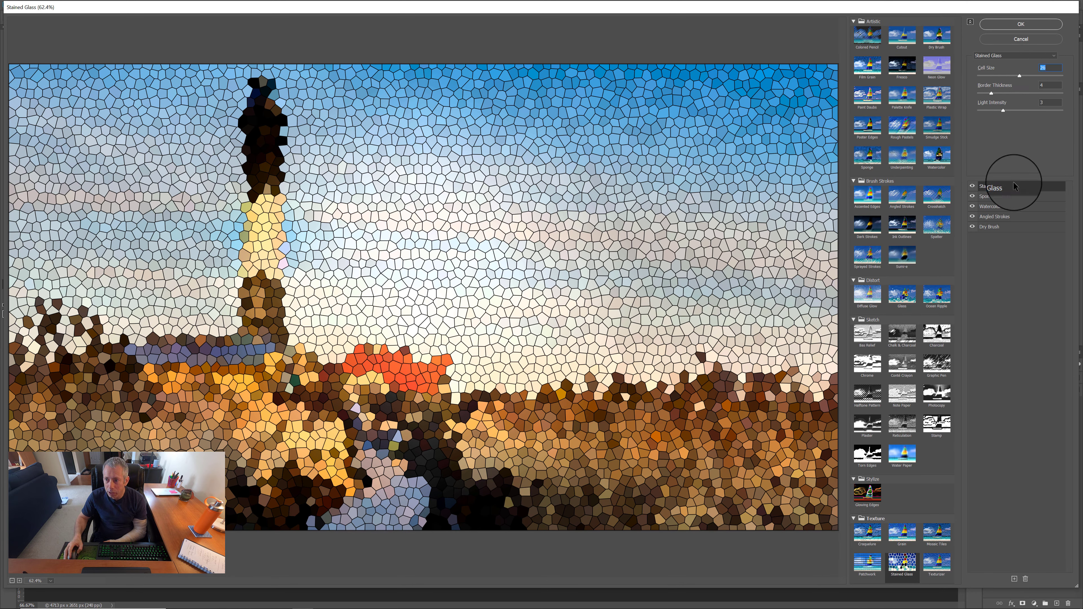
pyautogui.moveTo(990, 91)
pyautogui.mouseDown()
pyautogui.moveTo(1035, 110)
pyautogui.moveTo(1000, 110)
pyautogui.mouseUp()
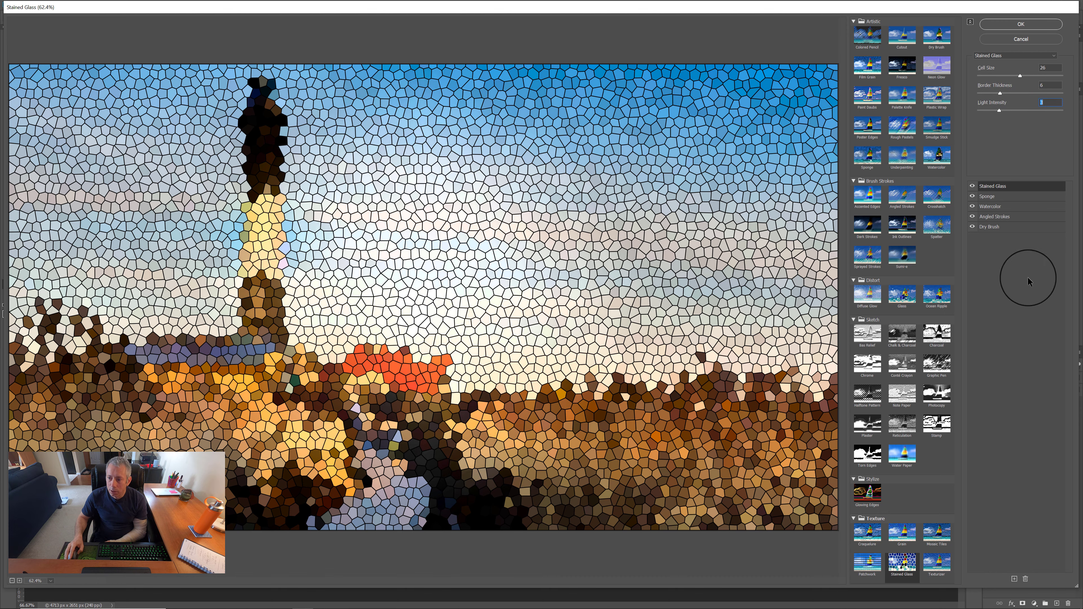
pyautogui.click(1026, 579)
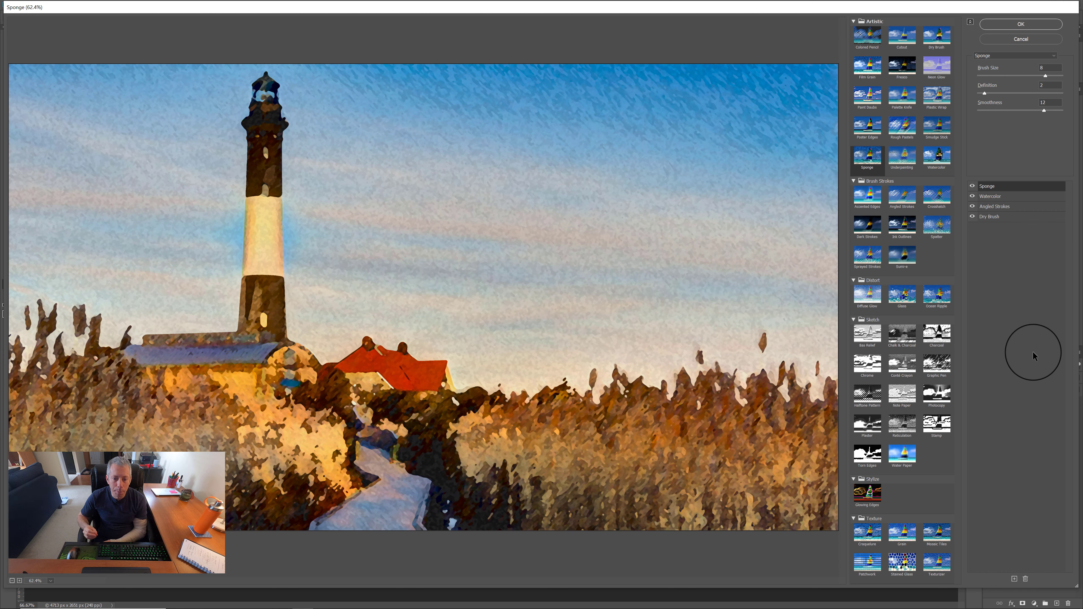
# Apply the stacked Filter Gallery effects to the layer copy and reopen the smart filter to review its effect stack
pyautogui.click(1032, 23)
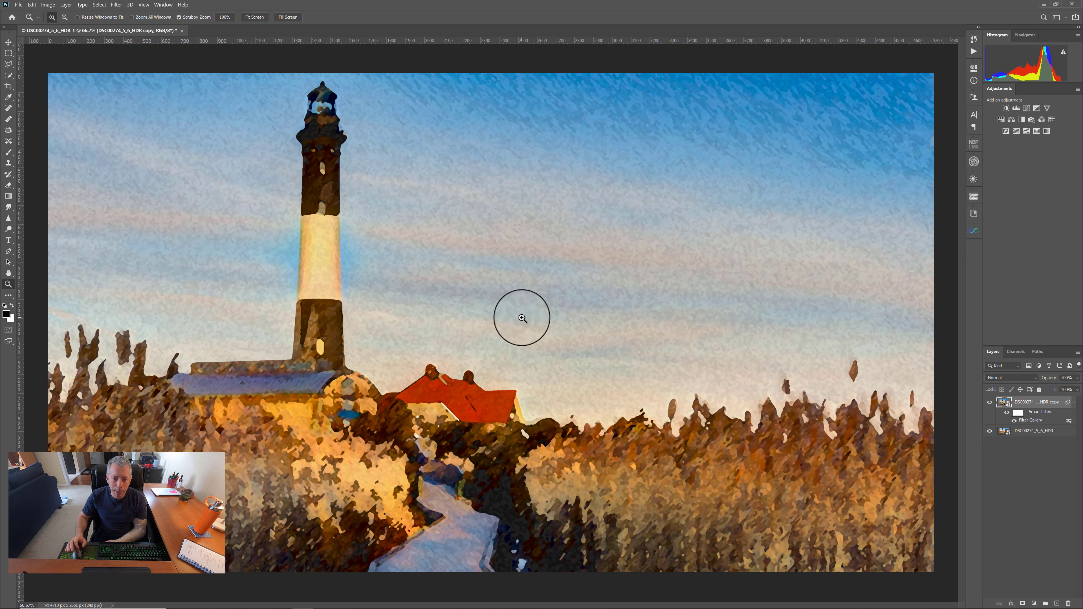
pyautogui.doubleClick(1030, 420)
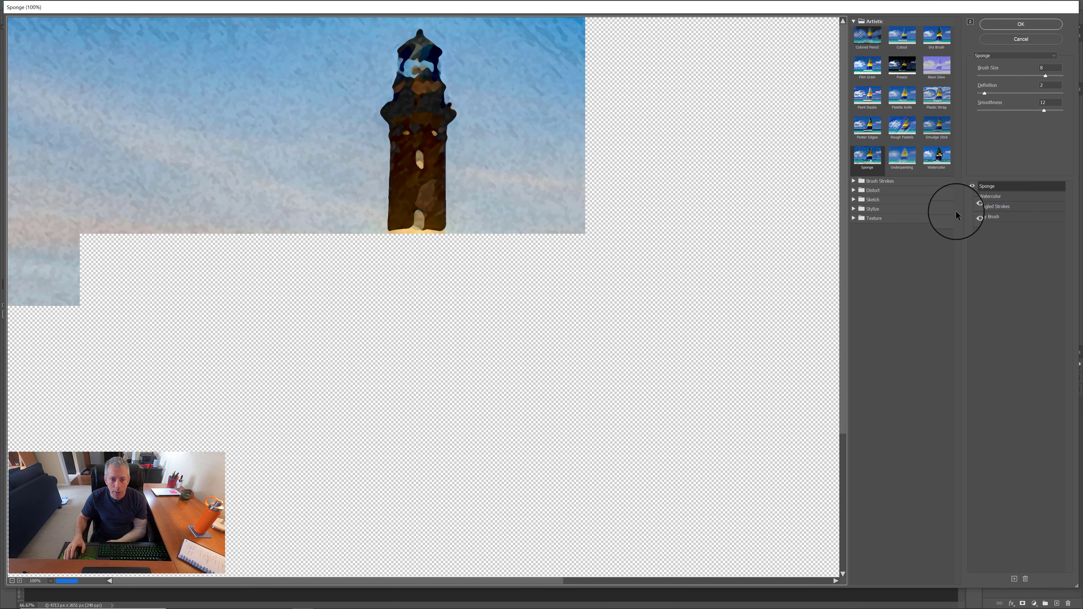
pyautogui.click(1038, 28)
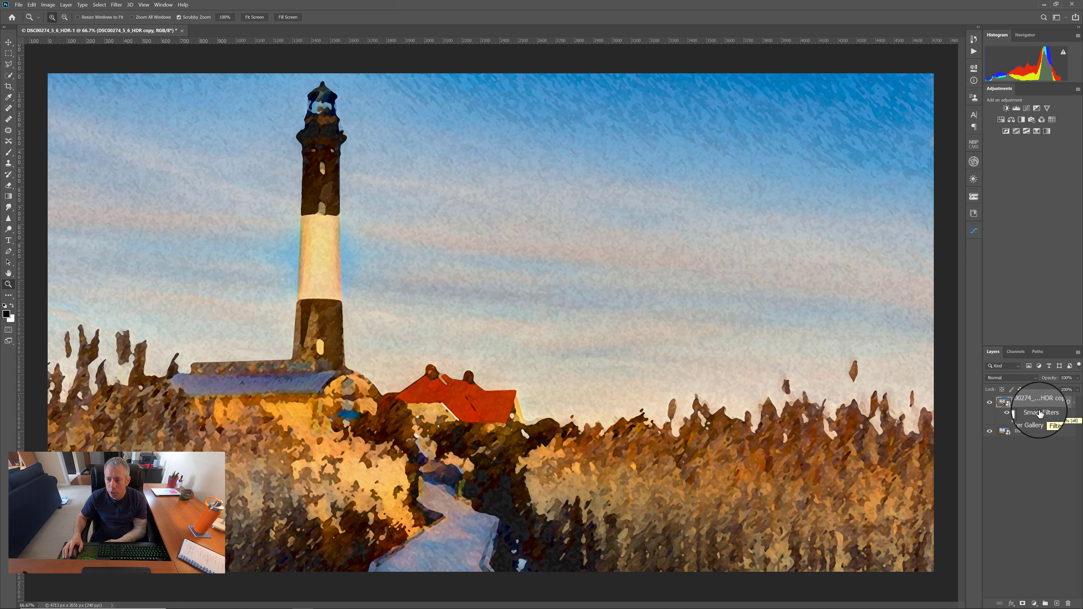
# Compare the painted layer copy with the original photo by hiding and showing the copy
pyautogui.click(1078, 381)
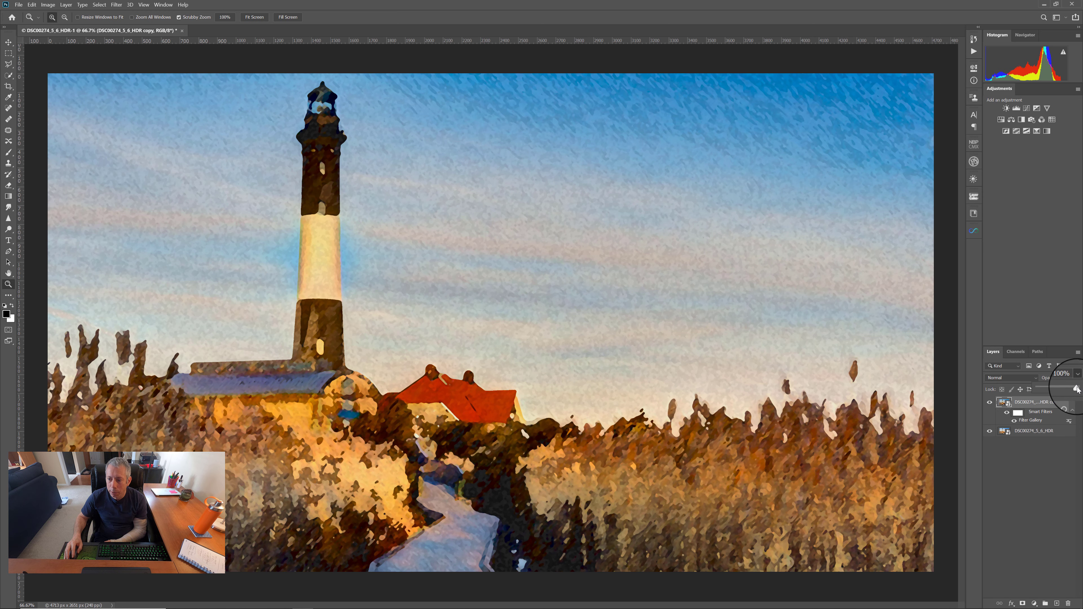
pyautogui.click(988, 403)
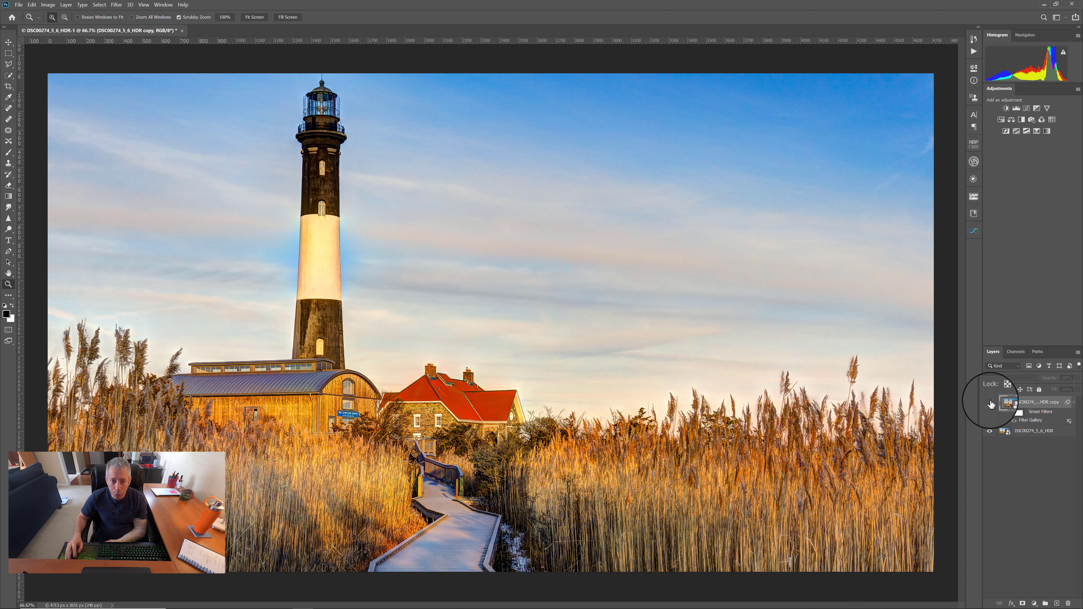
pyautogui.click(989, 404)
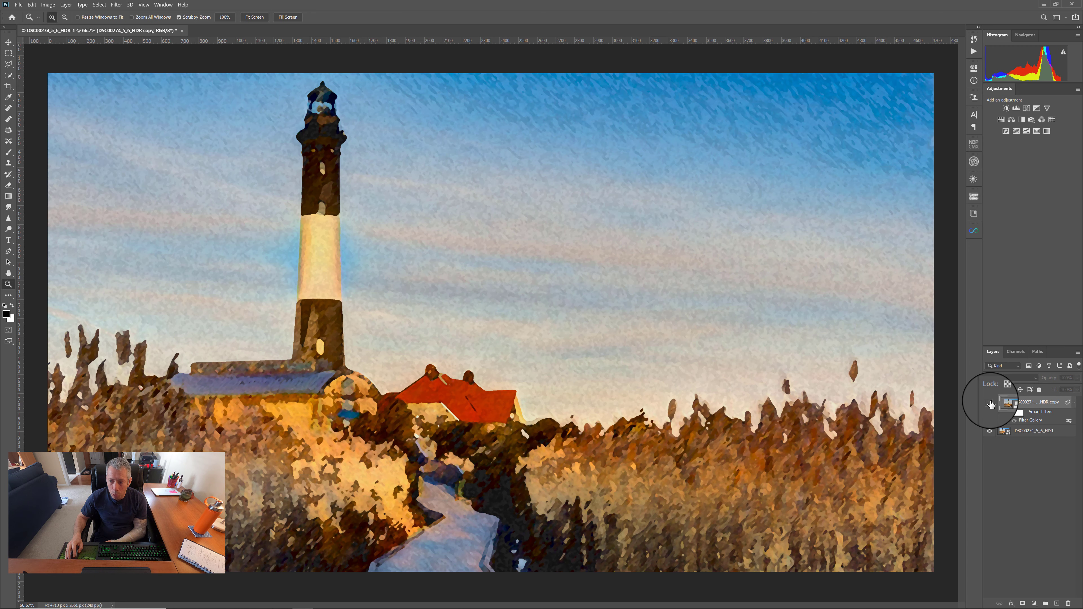
pyautogui.click(990, 403)
pyautogui.click(990, 404)
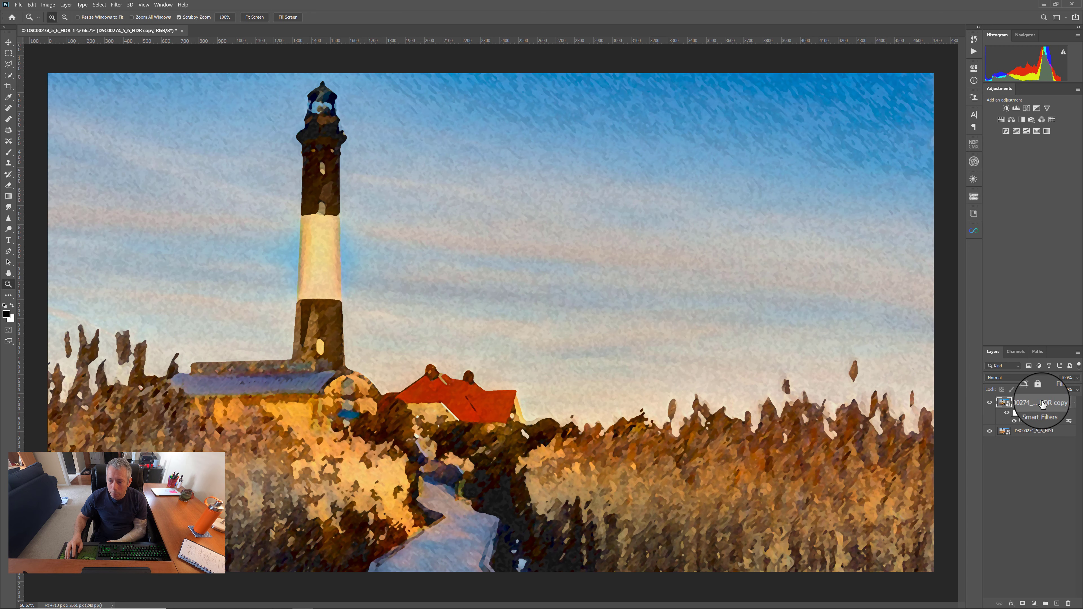
# Lower the painted layer copy's opacity to 60% and toggle its visibility to compare the blend with the original photo
pyautogui.click(1078, 375)
pyautogui.moveTo(1077, 389); pyautogui.dragTo(1061, 391)
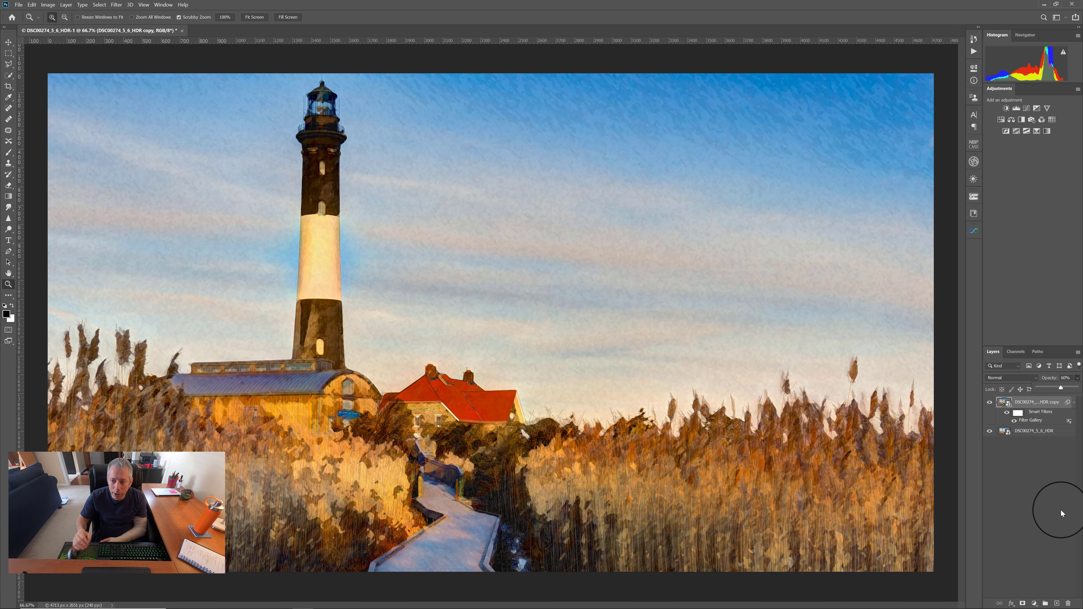
pyautogui.click(990, 405)
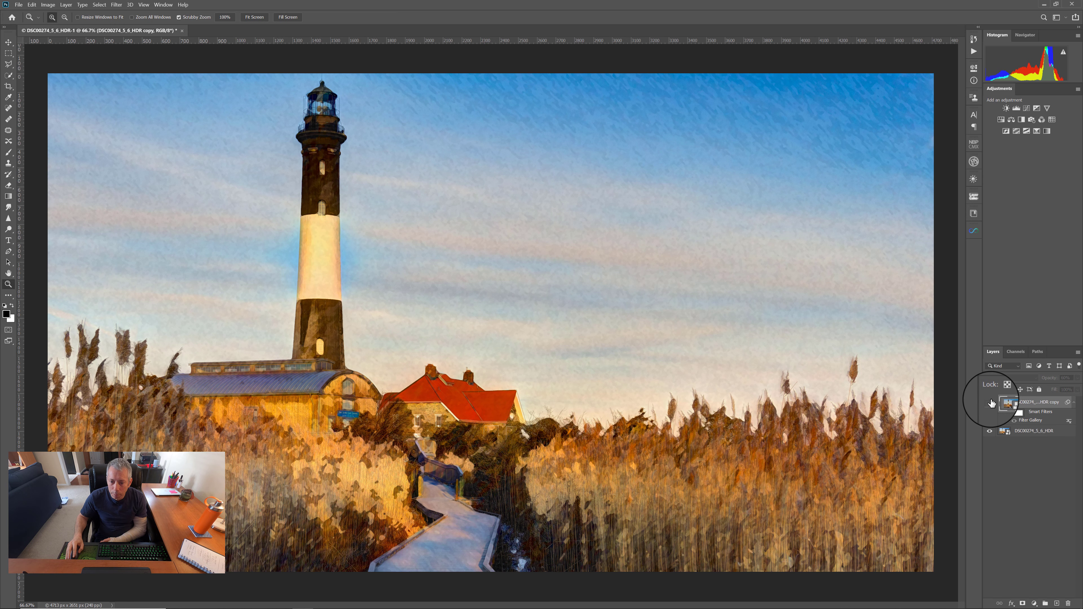
pyautogui.click(991, 403)
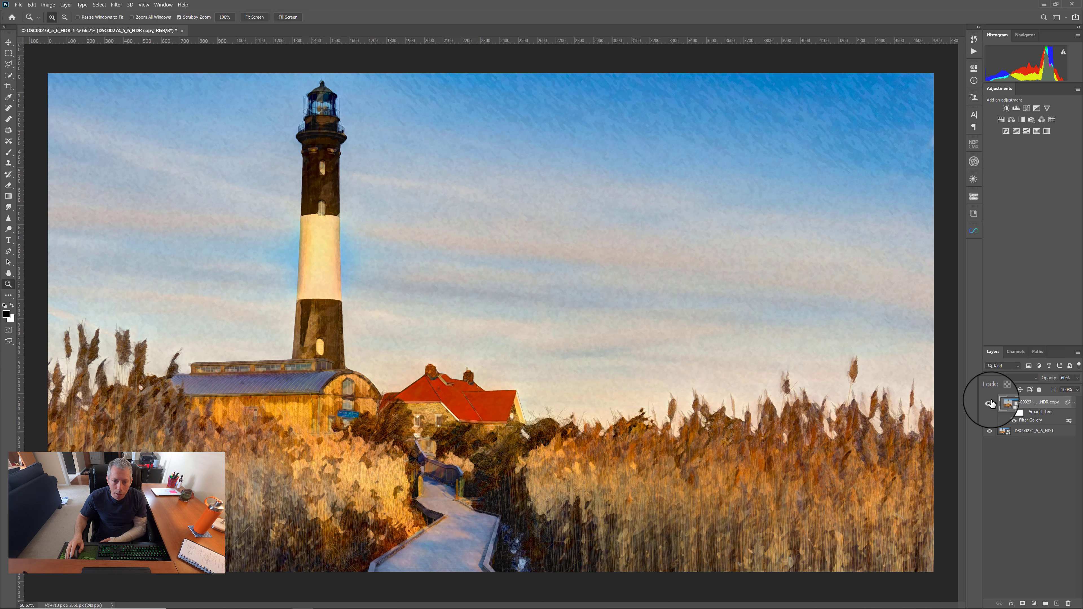
pyautogui.click(1077, 378)
pyautogui.moveTo(1062, 388)
pyautogui.mouseDown()
pyautogui.moveTo(1047, 387)
pyautogui.moveTo(1071, 388)
pyautogui.moveTo(1061, 389)
pyautogui.mouseUp()
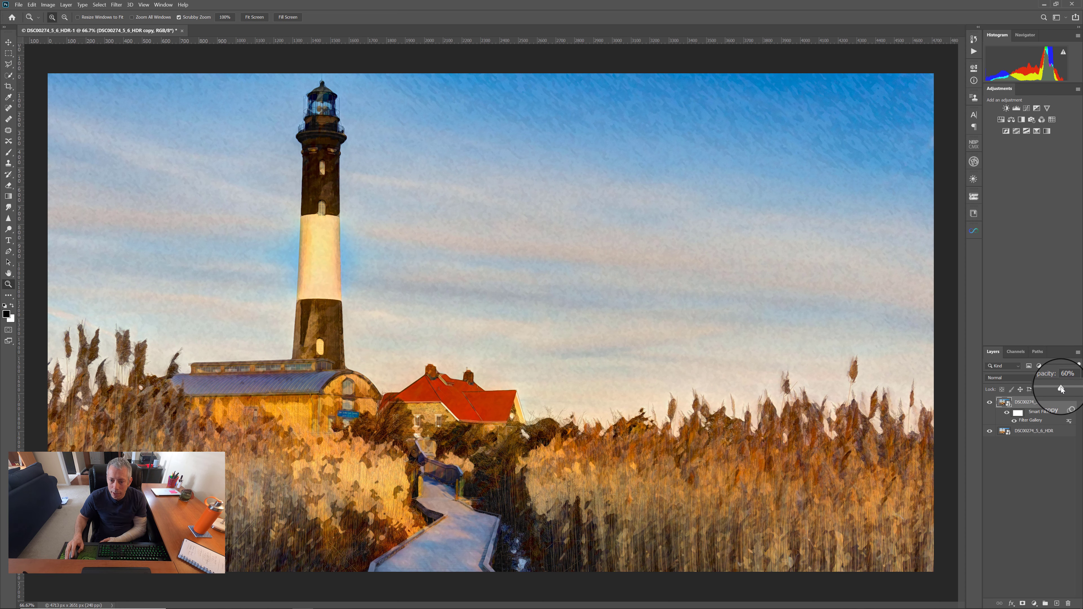